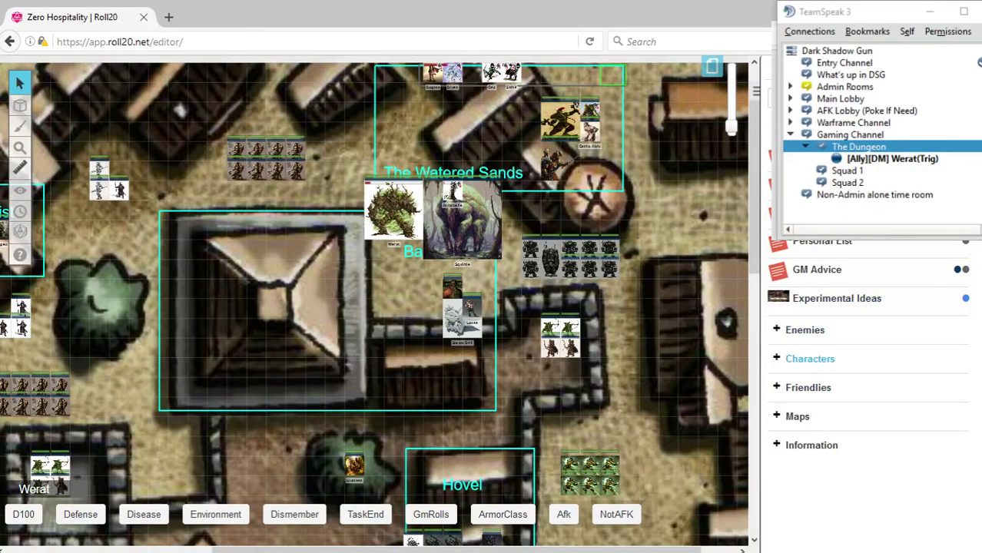
Step: Expand the Characters folder in the Journal sidebar to list the campaign's characters
{"action": "left_click", "coordinate": [810, 359]}
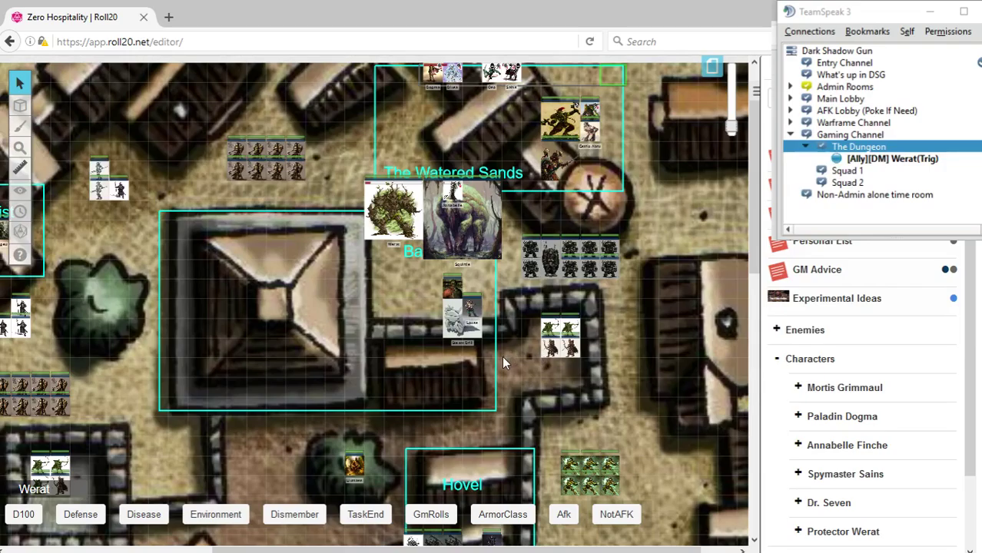
{"action": "scroll", "coordinate": [502, 356], "scroll_direction": "down", "scroll_amount": 5}
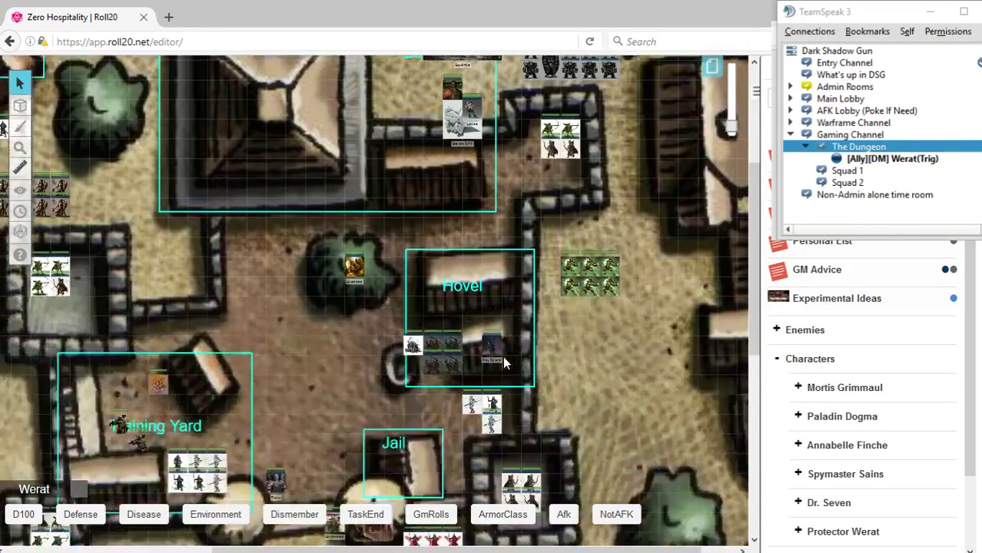
{"action": "scroll", "coordinate": [502, 356], "scroll_direction": "down", "scroll_amount": 3}
{"action": "scroll", "coordinate": [503, 356], "scroll_direction": "down", "scroll_amount": 2}
{"action": "scroll", "coordinate": [502, 356], "scroll_direction": "down", "scroll_amount": 3}
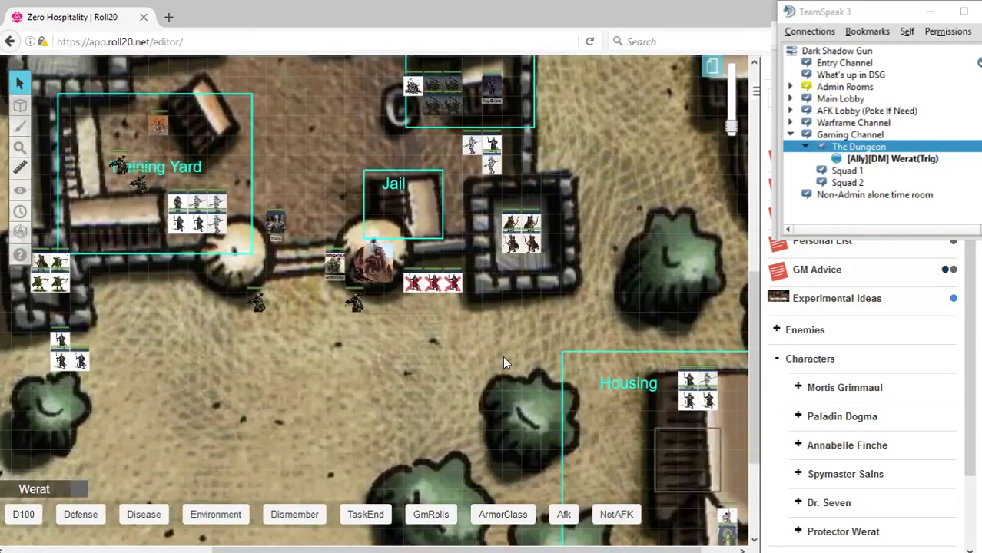
{"action": "scroll", "coordinate": [503, 356], "scroll_direction": "down", "scroll_amount": 3}
{"action": "scroll", "coordinate": [503, 355], "scroll_direction": "down", "scroll_amount": 2}
{"action": "scroll", "coordinate": [503, 356], "scroll_direction": "up", "scroll_amount": 2}
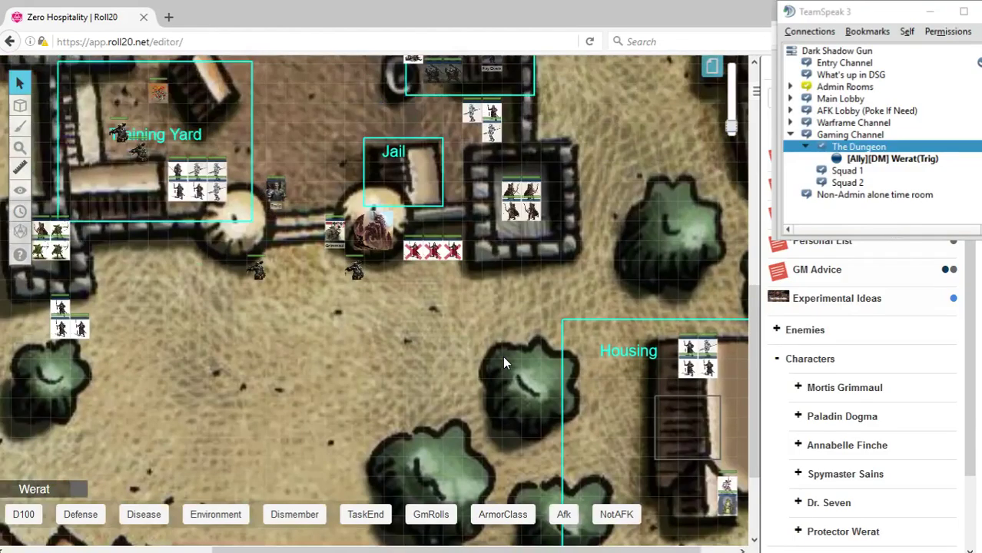
{"action": "scroll", "coordinate": [488, 357], "scroll_direction": "up", "scroll_amount": 3}
{"action": "scroll", "coordinate": [488, 357], "scroll_direction": "up", "scroll_amount": 3}
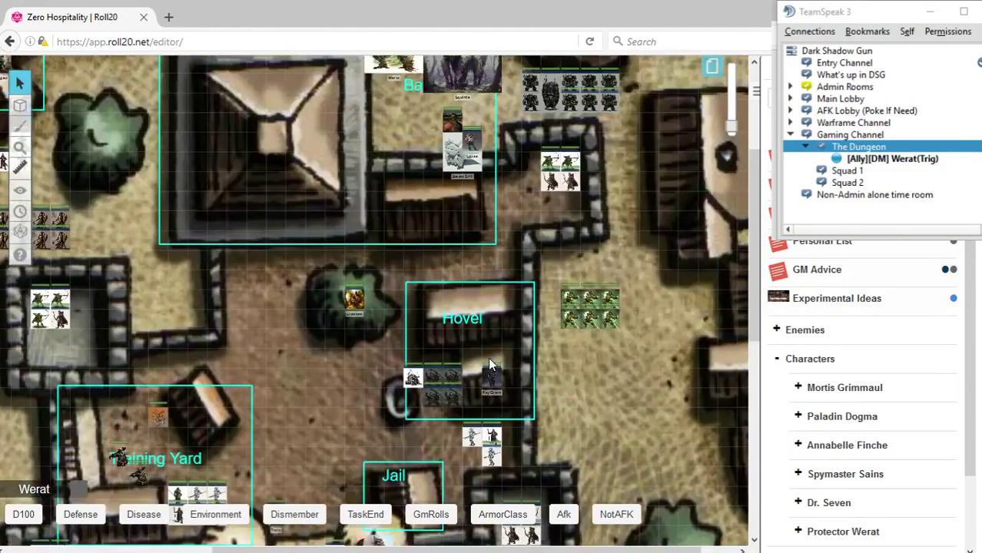
{"action": "scroll", "coordinate": [488, 357], "scroll_direction": "up", "scroll_amount": 3}
{"action": "scroll", "coordinate": [488, 358], "scroll_direction": "up", "scroll_amount": 2}
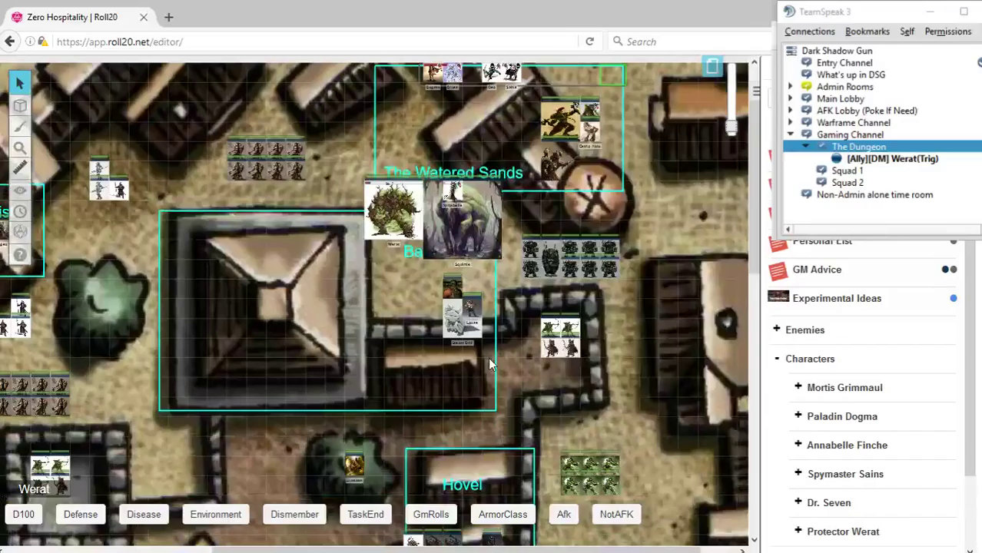
{"action": "left_click_drag", "start_coordinate": [392, 549], "coordinate": [188, 548]}
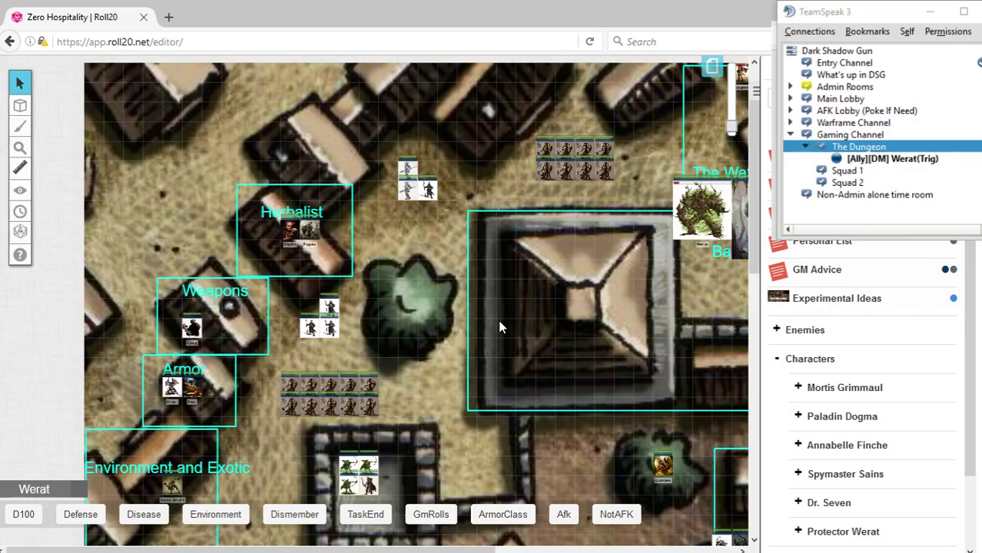
{"action": "left_click_drag", "start_coordinate": [371, 549], "coordinate": [538, 549]}
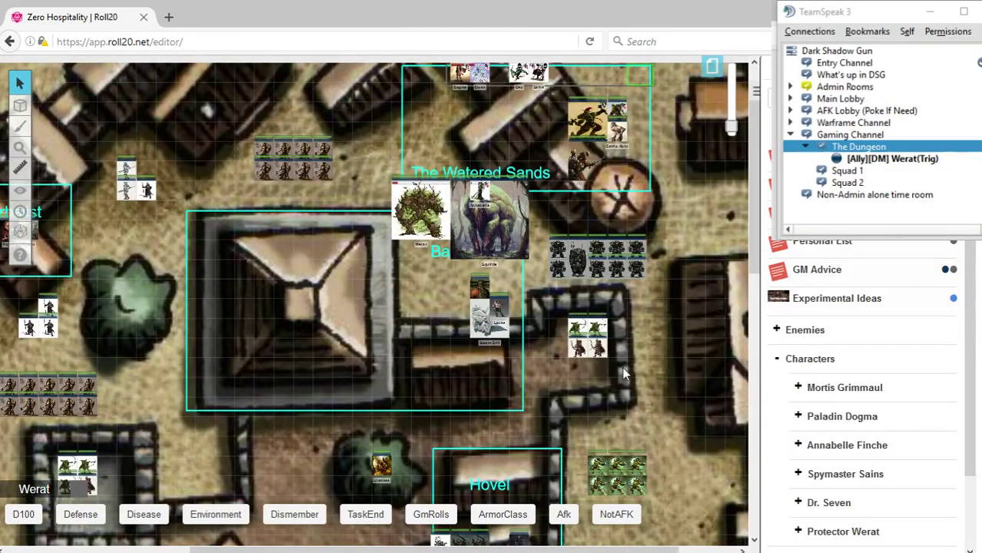
Step: Open Dogma from the Paladin Dogma folder, view his character sheet and bio, then close it
{"action": "left_click", "coordinate": [843, 416]}
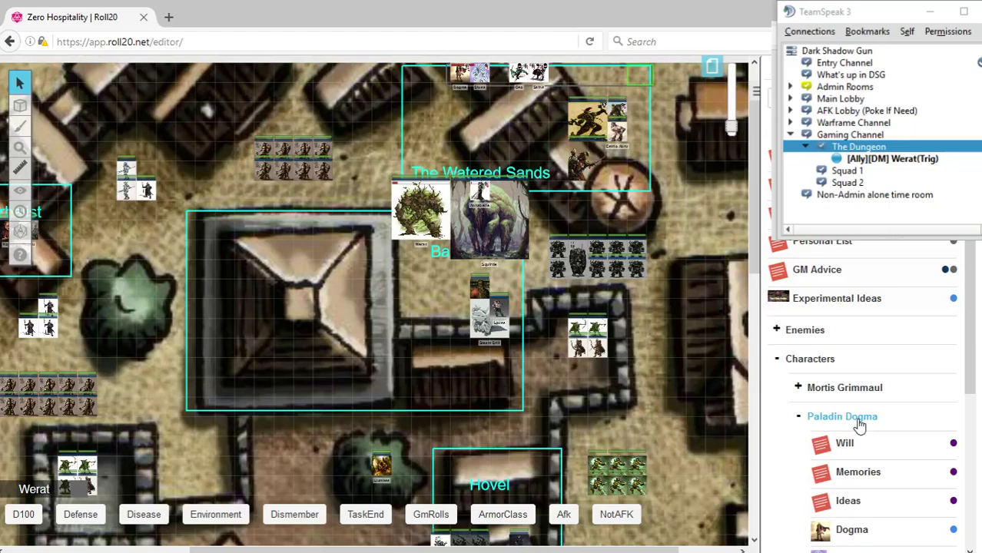
{"action": "left_click", "coordinate": [852, 530]}
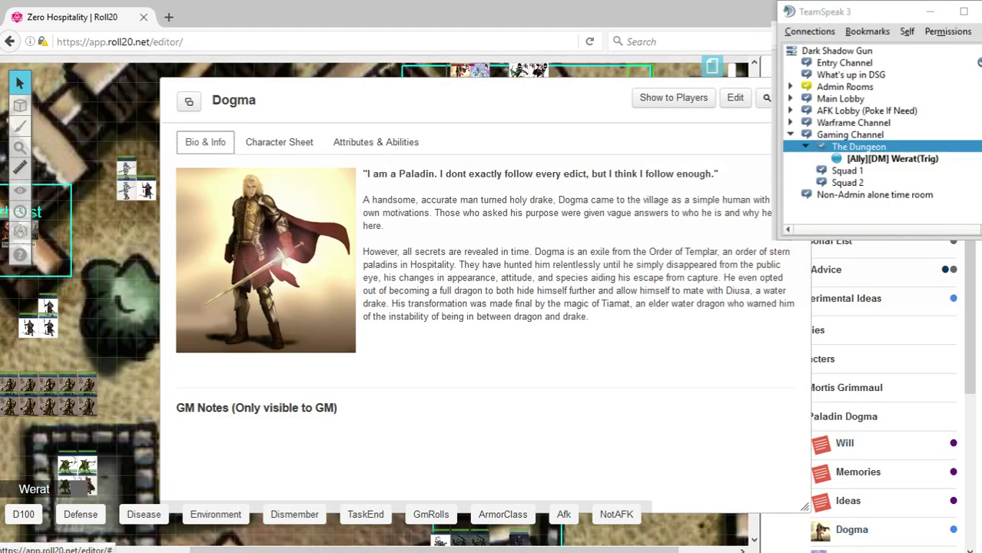
{"action": "left_click", "coordinate": [291, 142]}
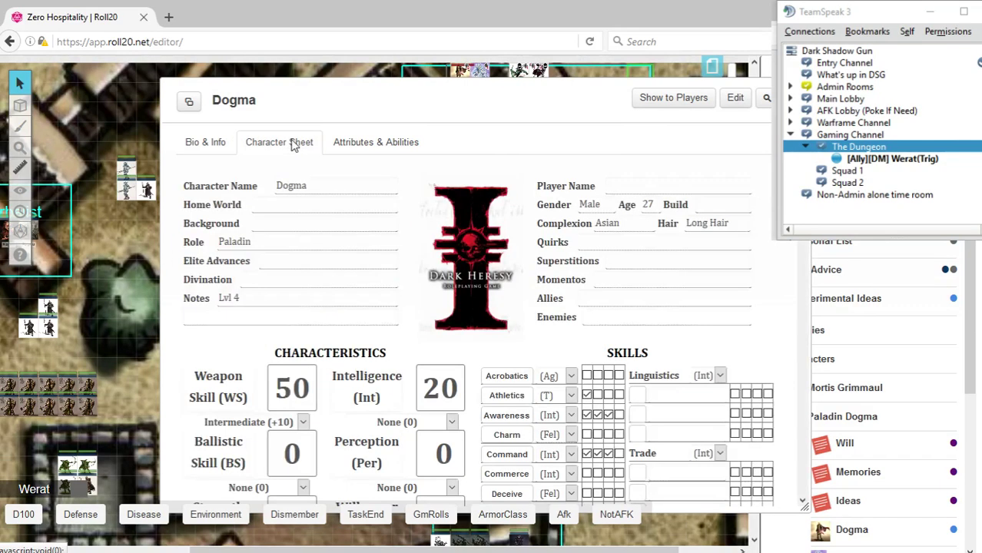
{"action": "left_click", "coordinate": [205, 142]}
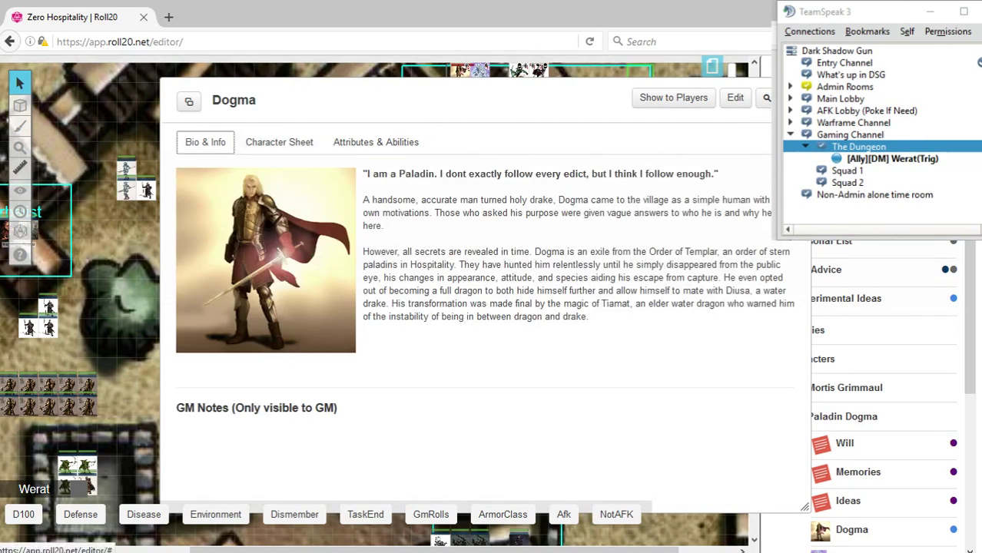
{"action": "key", "text": "Escape"}
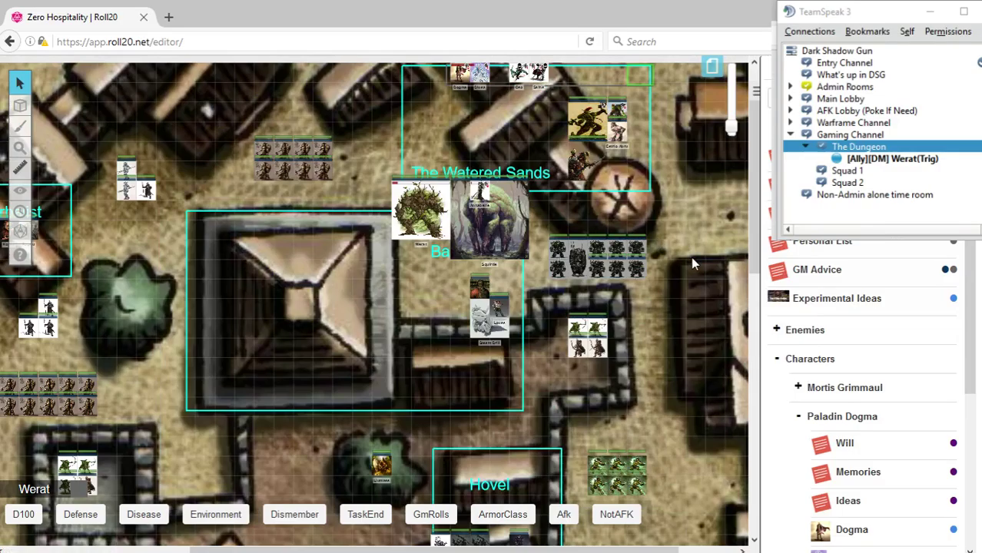
{"action": "scroll", "coordinate": [691, 257], "scroll_direction": "down", "scroll_amount": 2}
{"action": "scroll", "coordinate": [691, 257], "scroll_direction": "down", "scroll_amount": 2}
{"action": "scroll", "coordinate": [695, 253], "scroll_direction": "down", "scroll_amount": 2}
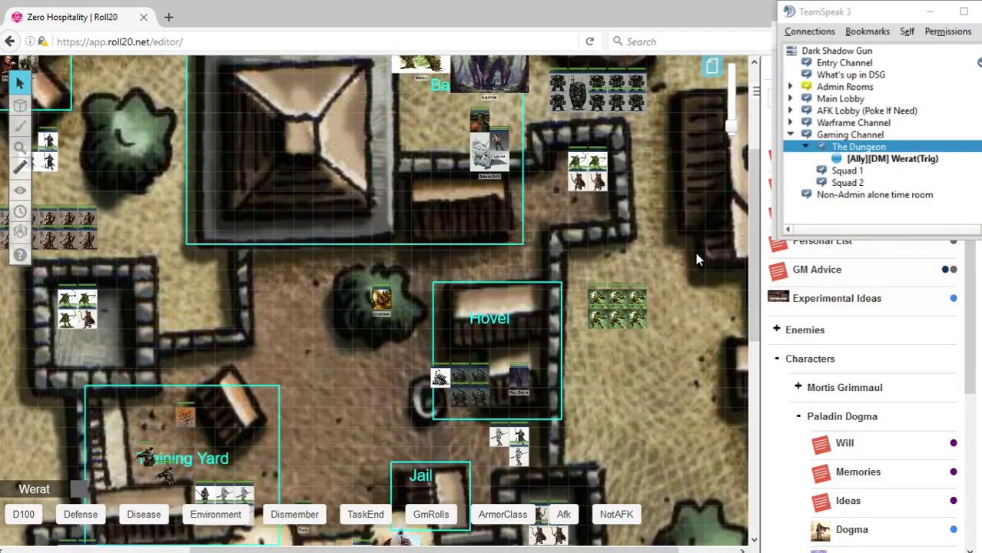
{"action": "scroll", "coordinate": [696, 252], "scroll_direction": "down", "scroll_amount": 2}
{"action": "scroll", "coordinate": [648, 264], "scroll_direction": "down", "scroll_amount": 2}
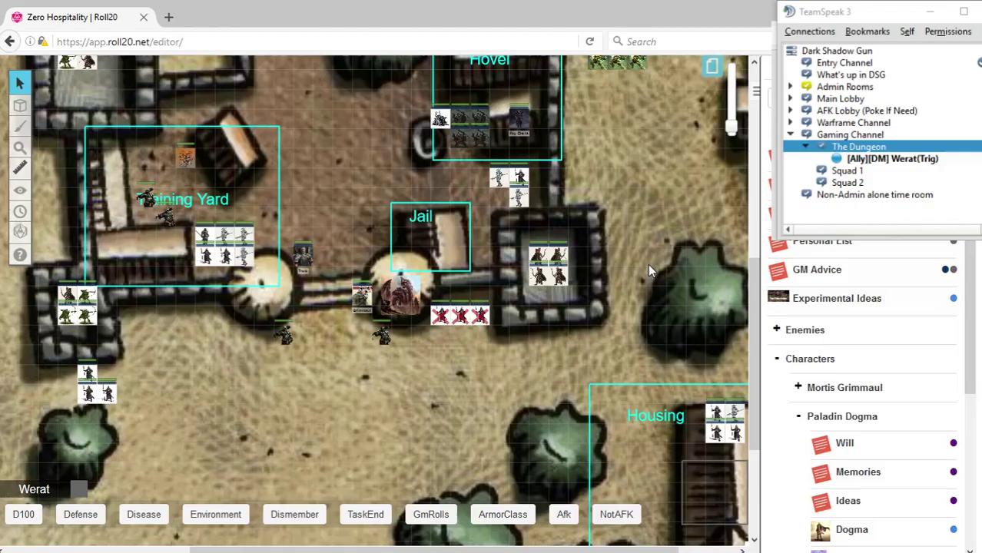
{"action": "scroll", "coordinate": [648, 264], "scroll_direction": "down", "scroll_amount": 2}
{"action": "scroll", "coordinate": [648, 264], "scroll_direction": "down", "scroll_amount": 1}
{"action": "scroll", "coordinate": [648, 264], "scroll_direction": "up", "scroll_amount": 2}
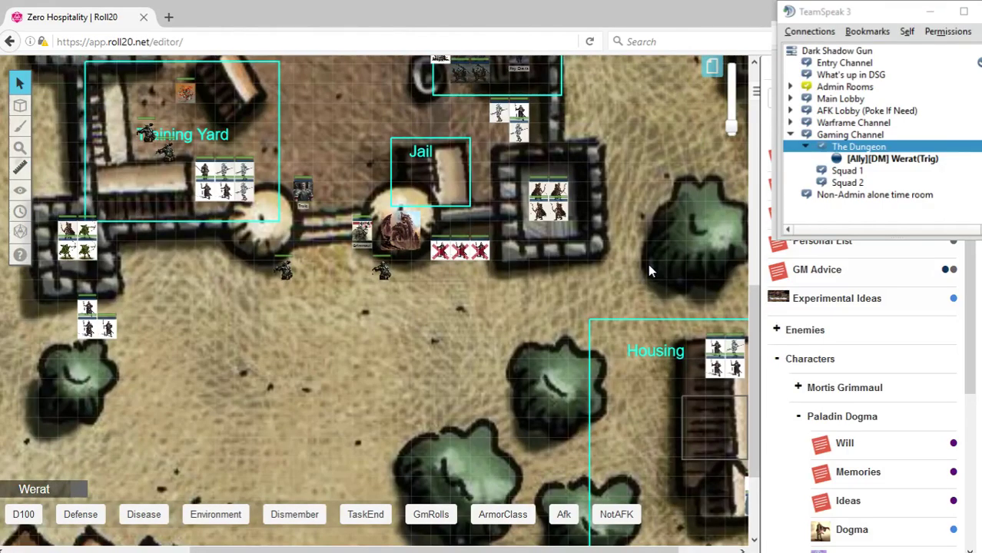
{"action": "scroll", "coordinate": [648, 263], "scroll_direction": "up", "scroll_amount": 1}
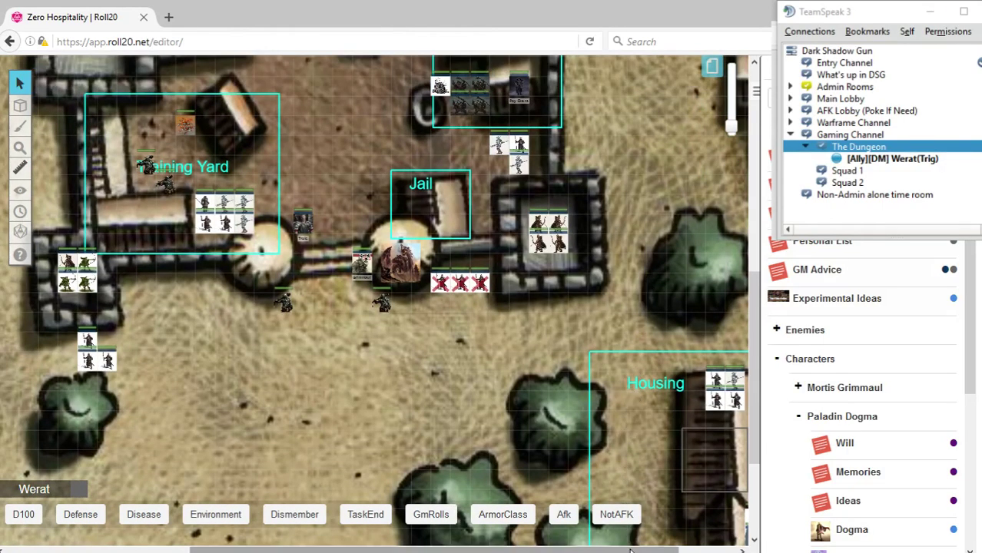
{"action": "scroll", "coordinate": [667, 345], "scroll_direction": "up", "scroll_amount": 2}
{"action": "scroll", "coordinate": [666, 345], "scroll_direction": "up", "scroll_amount": 3}
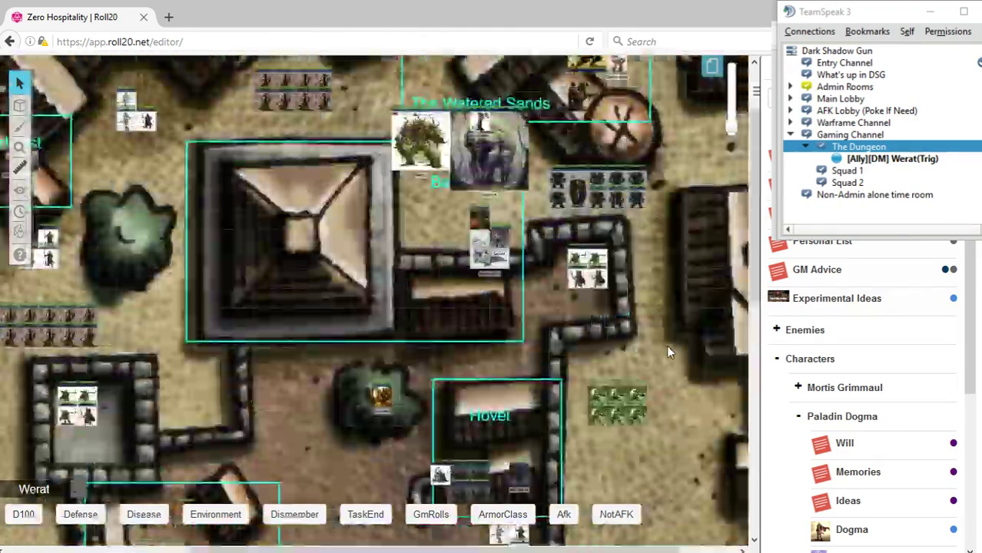
{"action": "scroll", "coordinate": [666, 345], "scroll_direction": "up", "scroll_amount": 3}
{"action": "scroll", "coordinate": [666, 351], "scroll_direction": "down", "scroll_amount": 1}
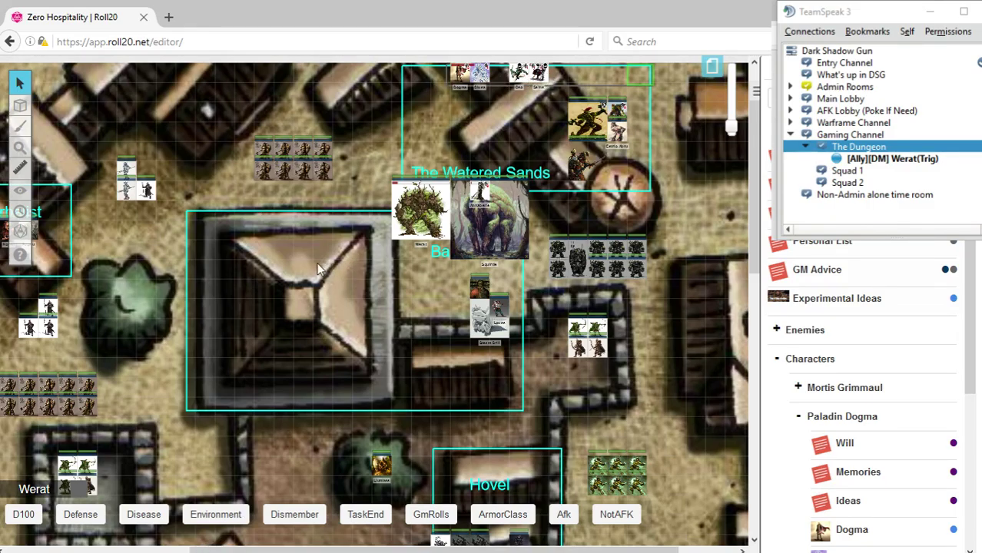
{"action": "scroll", "coordinate": [307, 264], "scroll_direction": "down", "scroll_amount": 5}
{"action": "scroll", "coordinate": [307, 264], "scroll_direction": "down", "scroll_amount": 3}
{"action": "scroll", "coordinate": [306, 264], "scroll_direction": "down", "scroll_amount": 2}
{"action": "scroll", "coordinate": [307, 269], "scroll_direction": "down", "scroll_amount": 1}
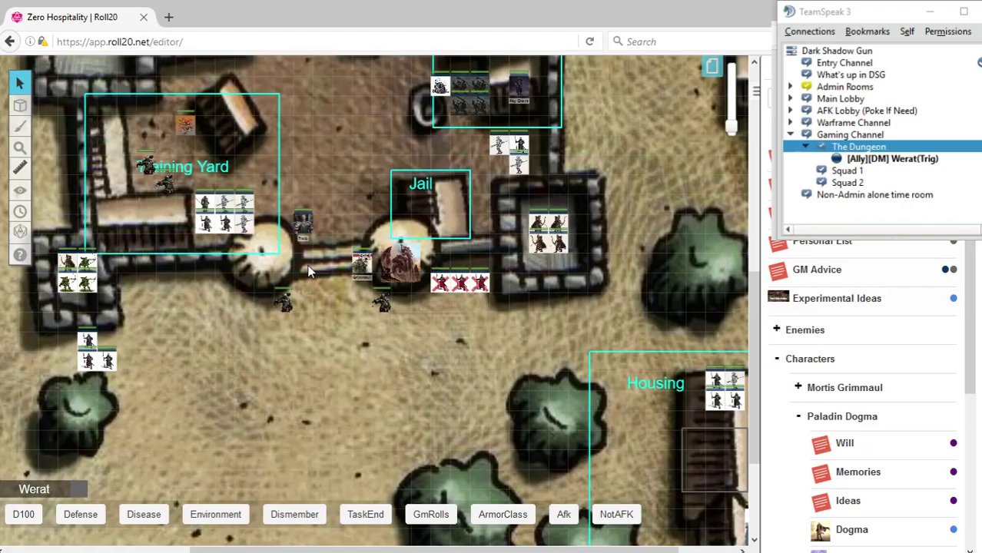
{"action": "scroll", "coordinate": [308, 271], "scroll_direction": "down", "scroll_amount": 3}
{"action": "scroll", "coordinate": [308, 270], "scroll_direction": "up", "scroll_amount": 5}
{"action": "scroll", "coordinate": [308, 270], "scroll_direction": "up", "scroll_amount": 3}
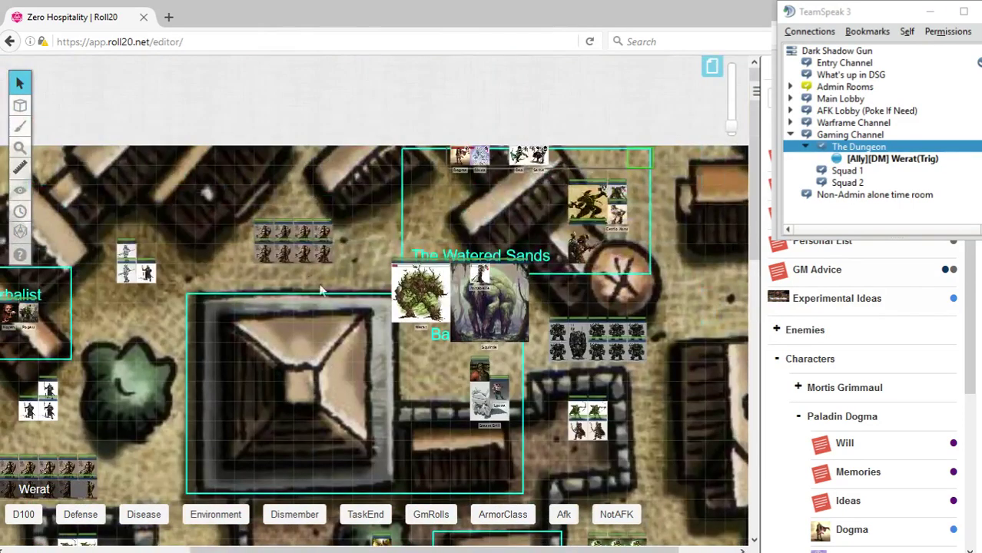
{"action": "scroll", "coordinate": [395, 371], "scroll_direction": "down", "scroll_amount": 2}
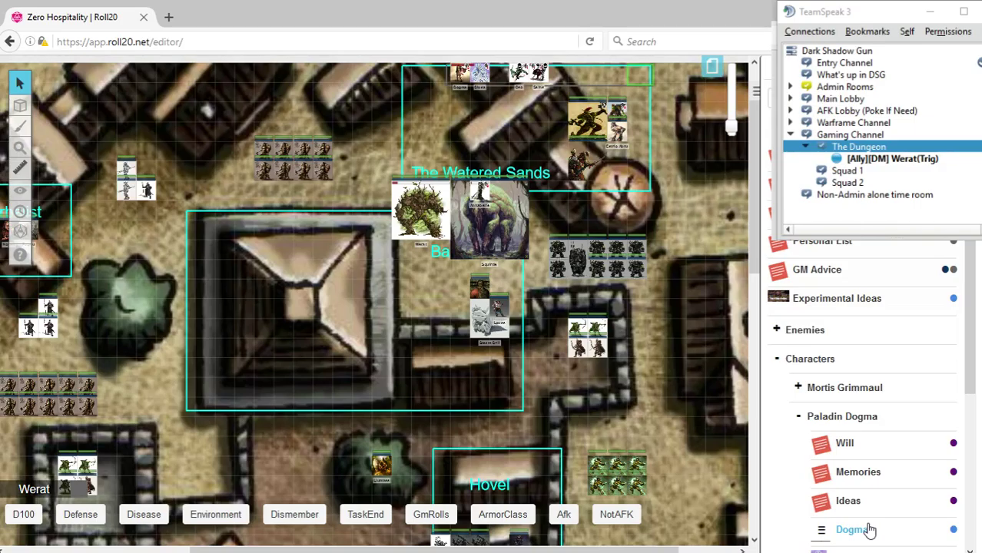
Step: Reopen the Dogma character entry, then close it to return to the map
{"action": "left_click", "coordinate": [853, 529]}
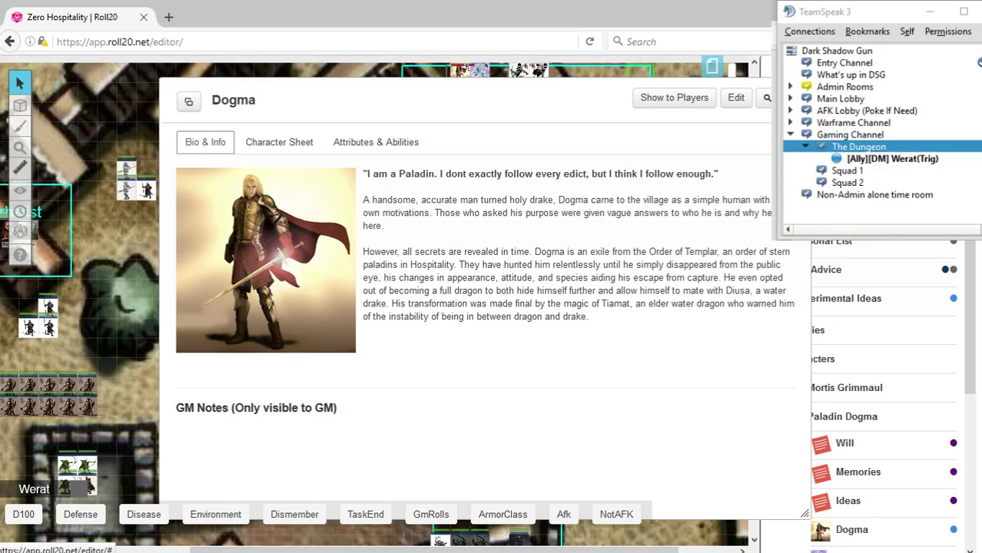
{"action": "key", "text": "Escape"}
{"action": "scroll", "coordinate": [657, 376], "scroll_direction": "up", "scroll_amount": 3}
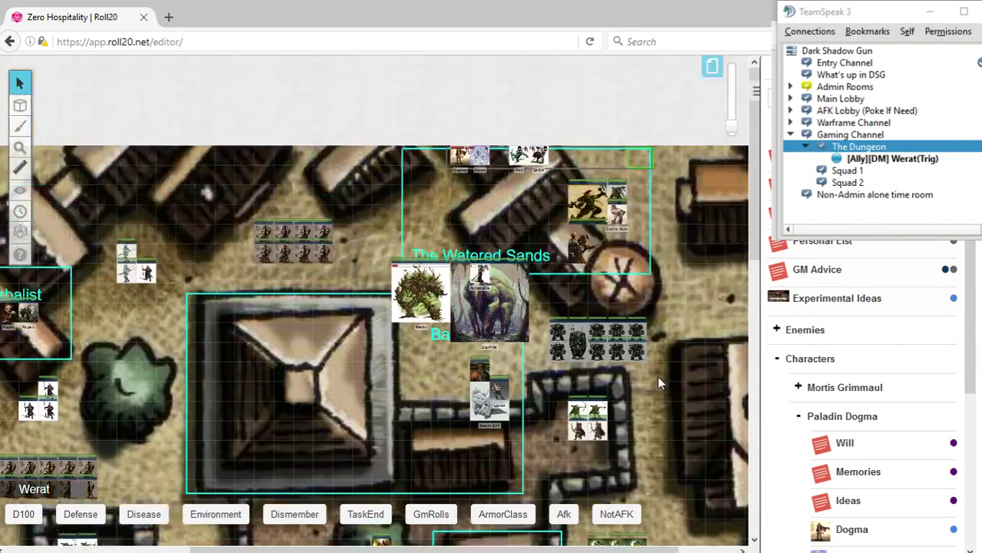
{"action": "scroll", "coordinate": [657, 376], "scroll_direction": "down", "scroll_amount": 3}
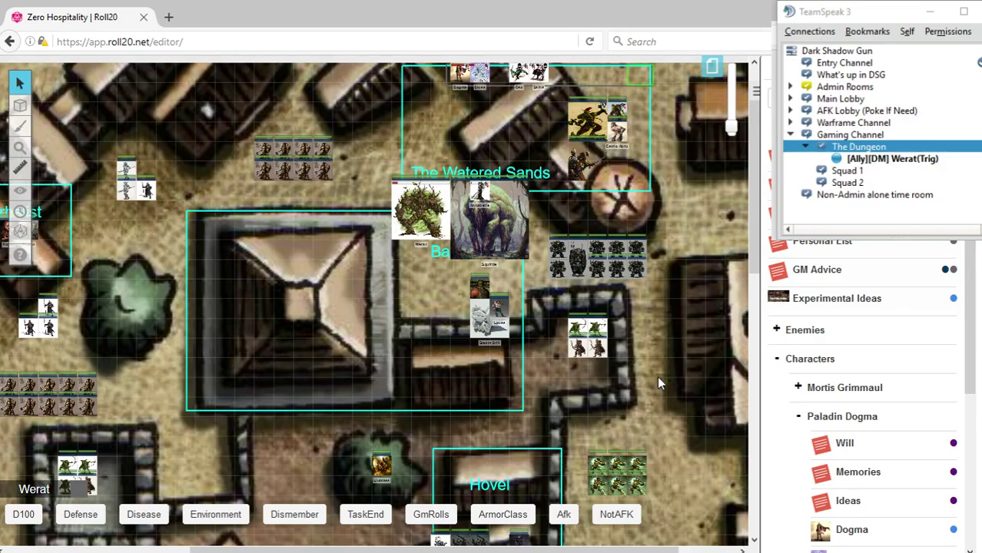
{"action": "scroll", "coordinate": [657, 376], "scroll_direction": "down", "scroll_amount": 8}
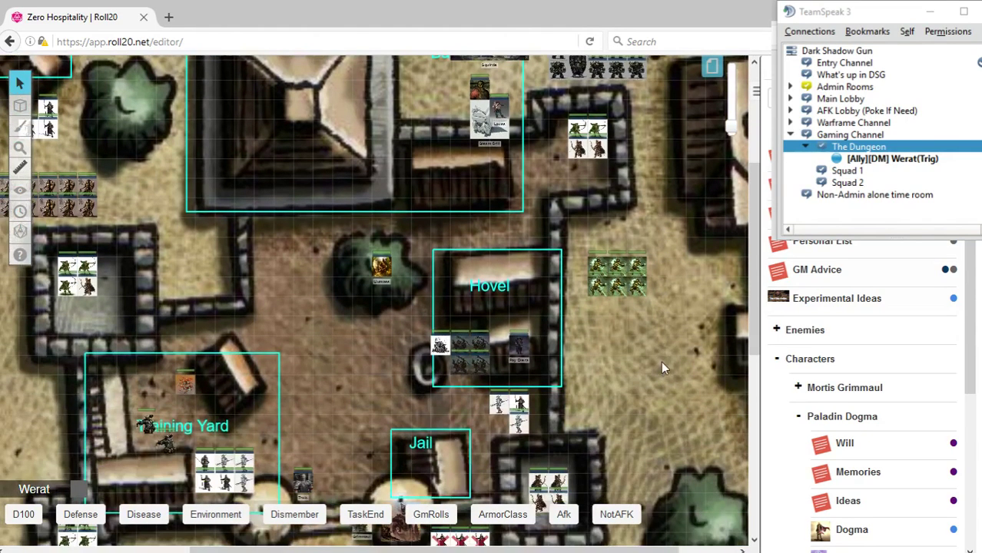
{"action": "scroll", "coordinate": [662, 367], "scroll_direction": "up", "scroll_amount": 5}
{"action": "scroll", "coordinate": [662, 367], "scroll_direction": "up", "scroll_amount": 4}
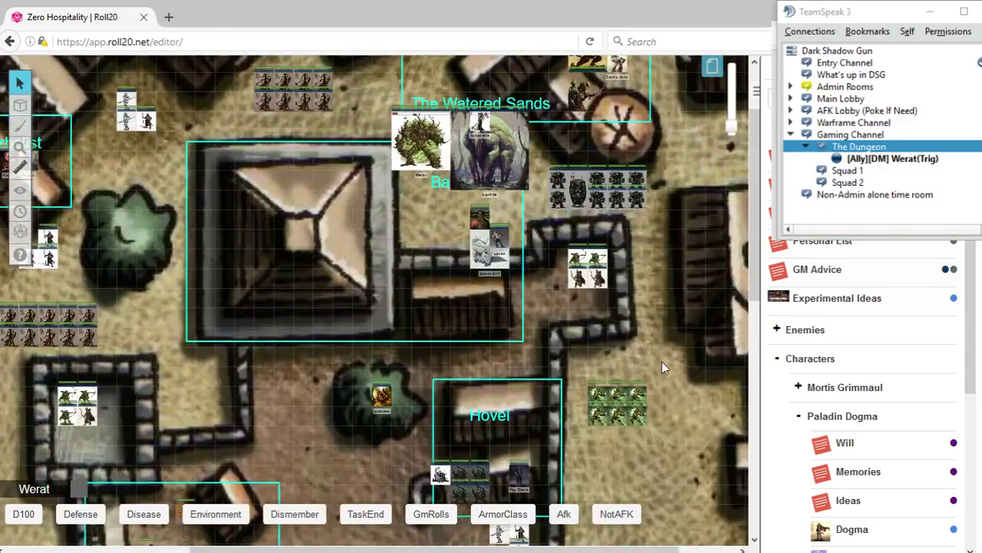
{"action": "scroll", "coordinate": [663, 367], "scroll_direction": "up", "scroll_amount": 3}
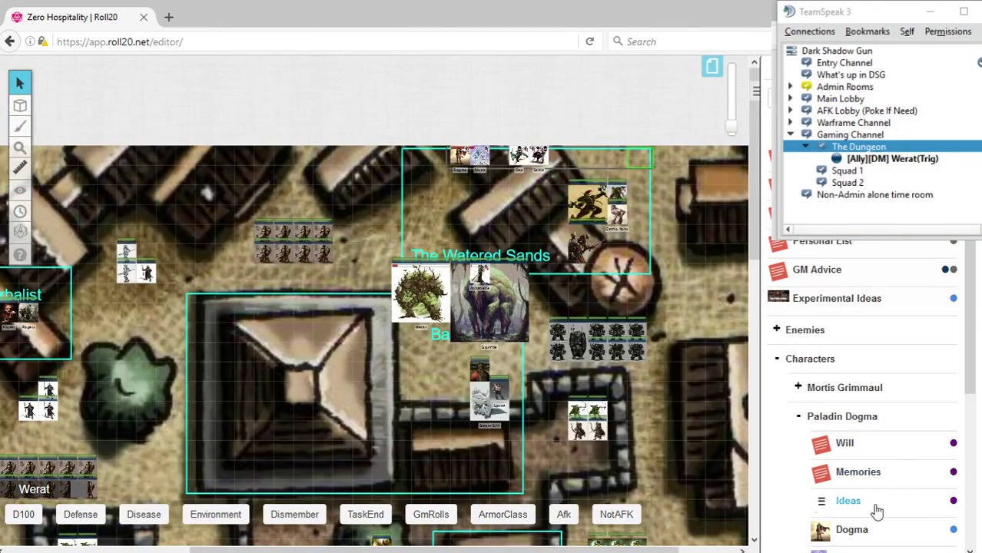